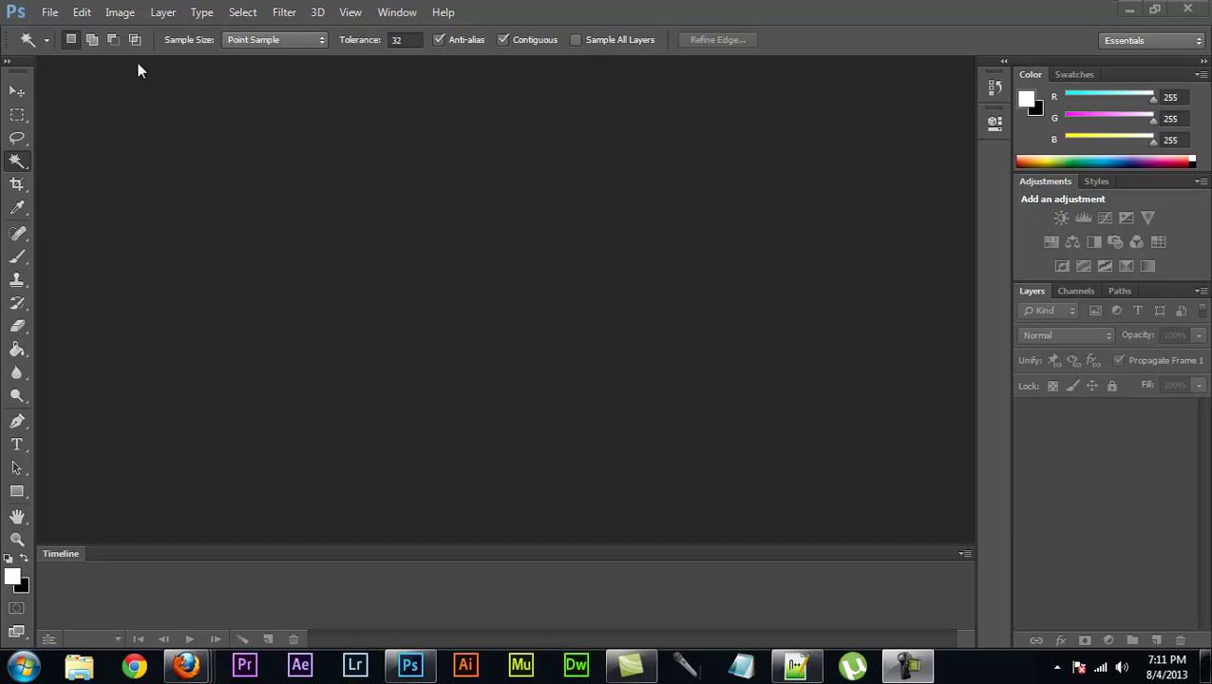
Use Import > Video Frames to Layers to open the Shingeki no Kyojin episode 17 clip from Exercise Files/02
click(48, 13)
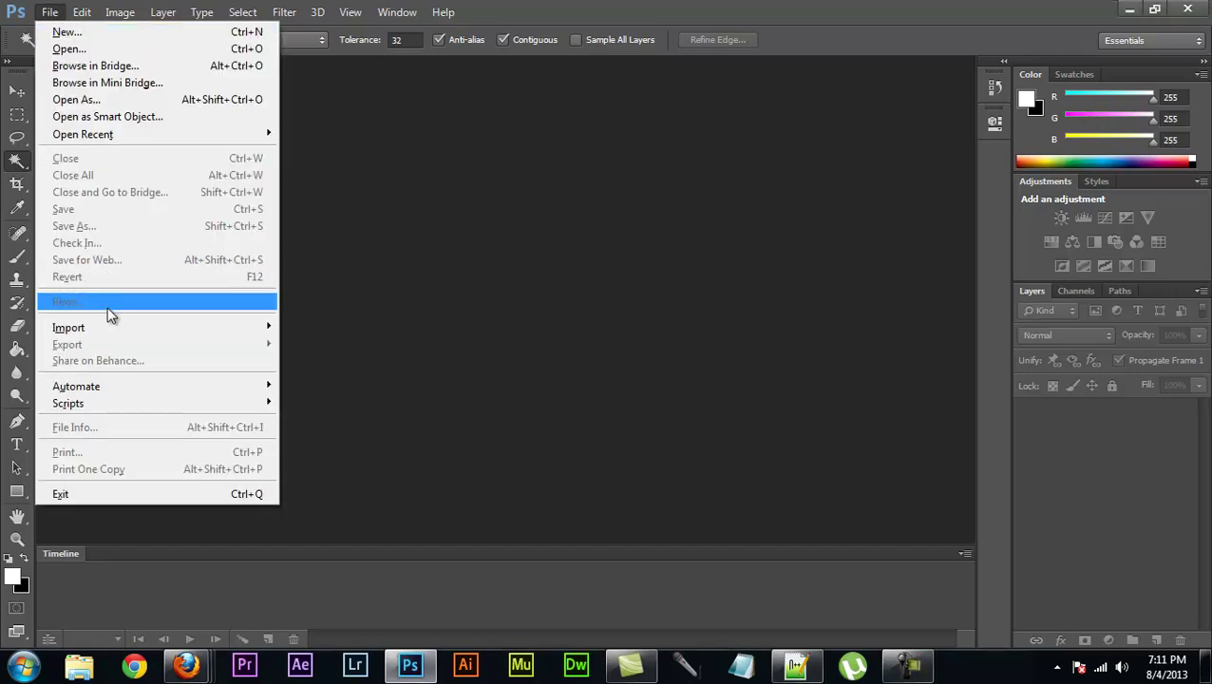
mouse_move(127, 328)
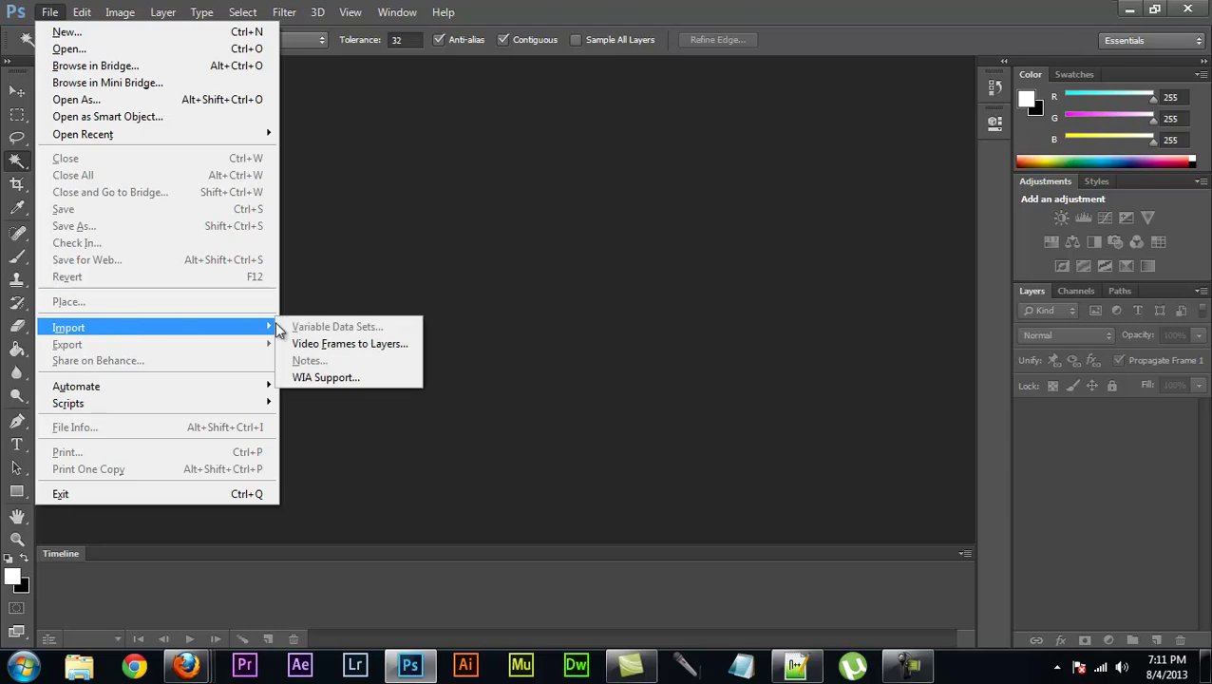
click(391, 346)
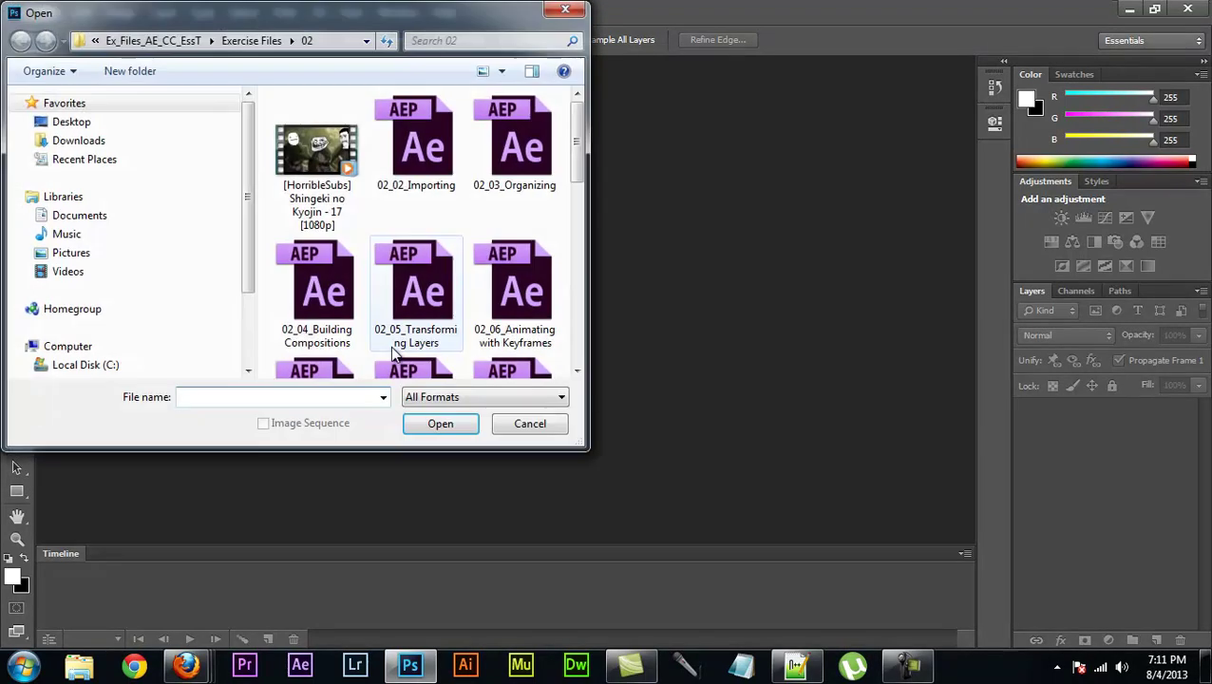
click(97, 124)
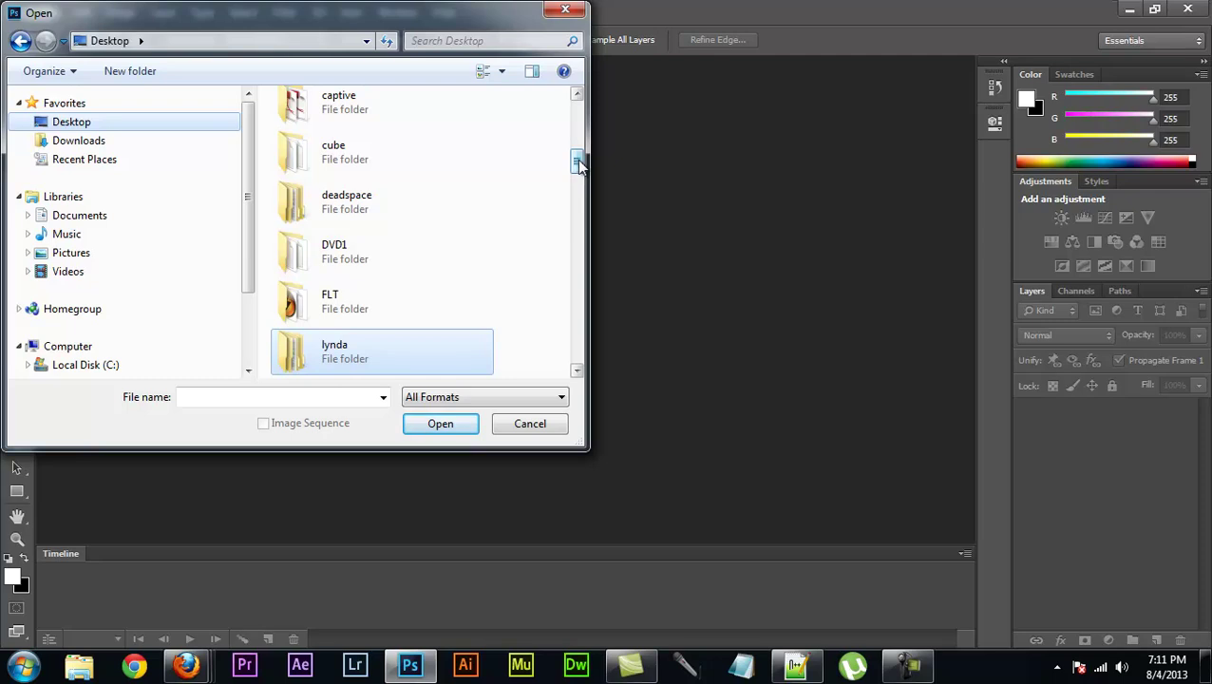
double_click(366, 369)
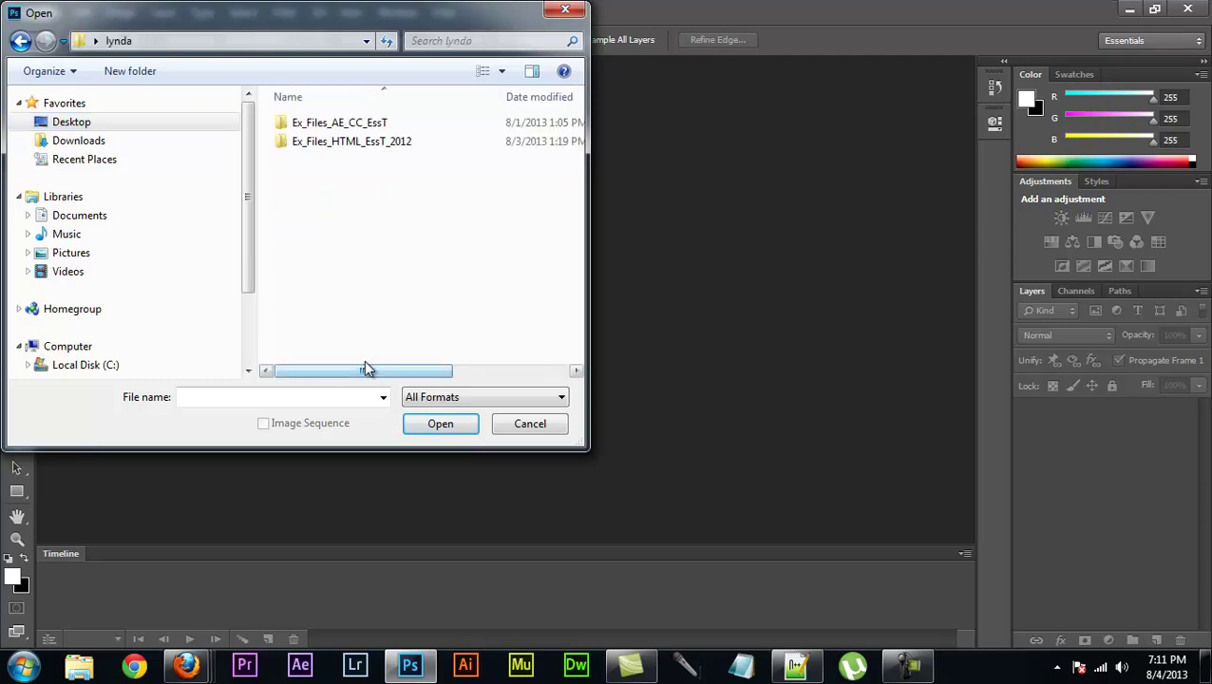
double_click(340, 126)
double_click(323, 123)
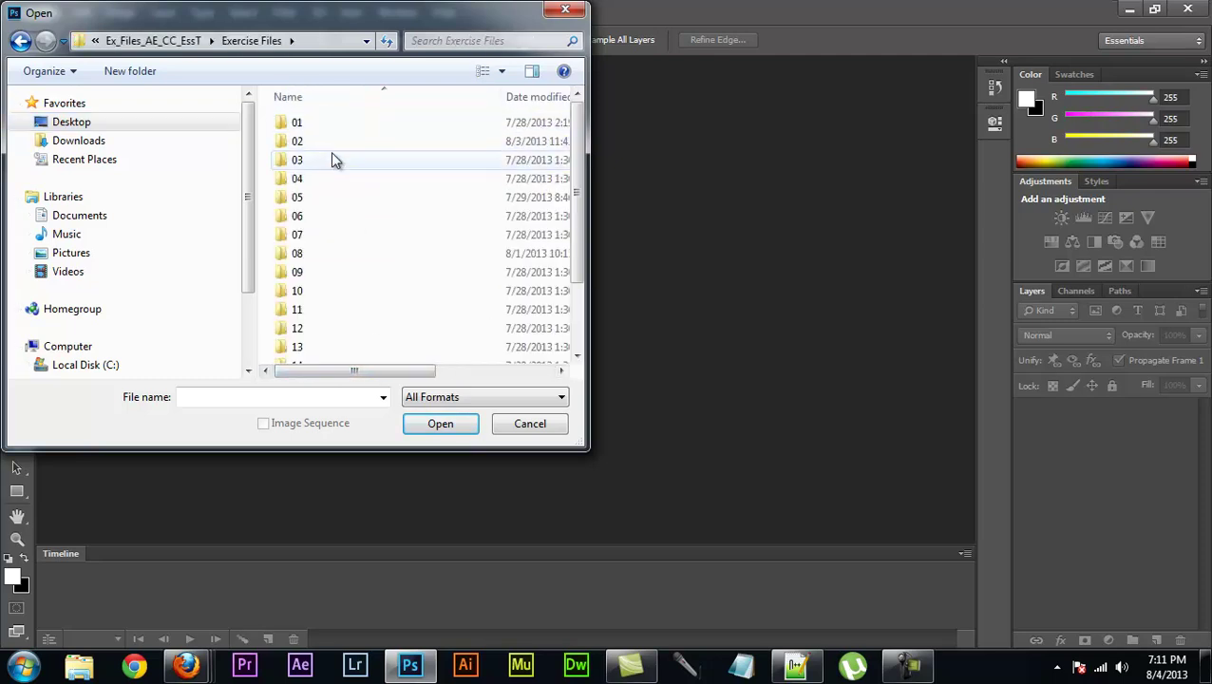
double_click(329, 147)
click(331, 152)
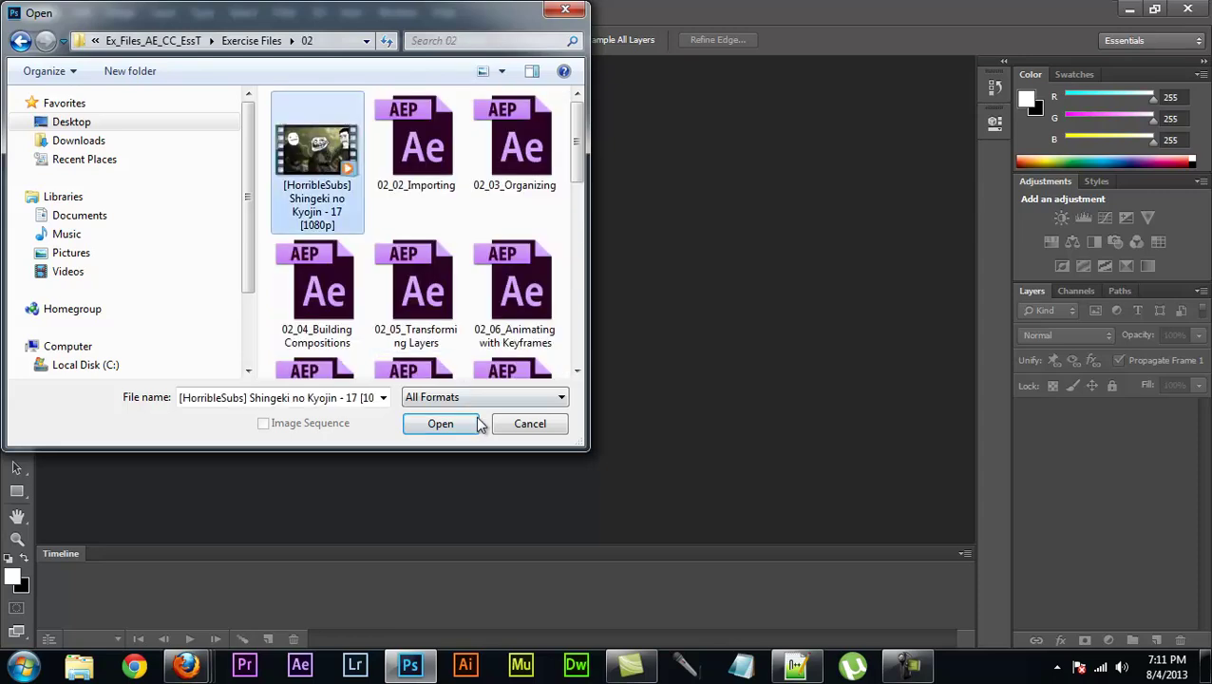
click(441, 425)
Preview the clip, then import it as a frame animation limited to every 3 frames
click(664, 337)
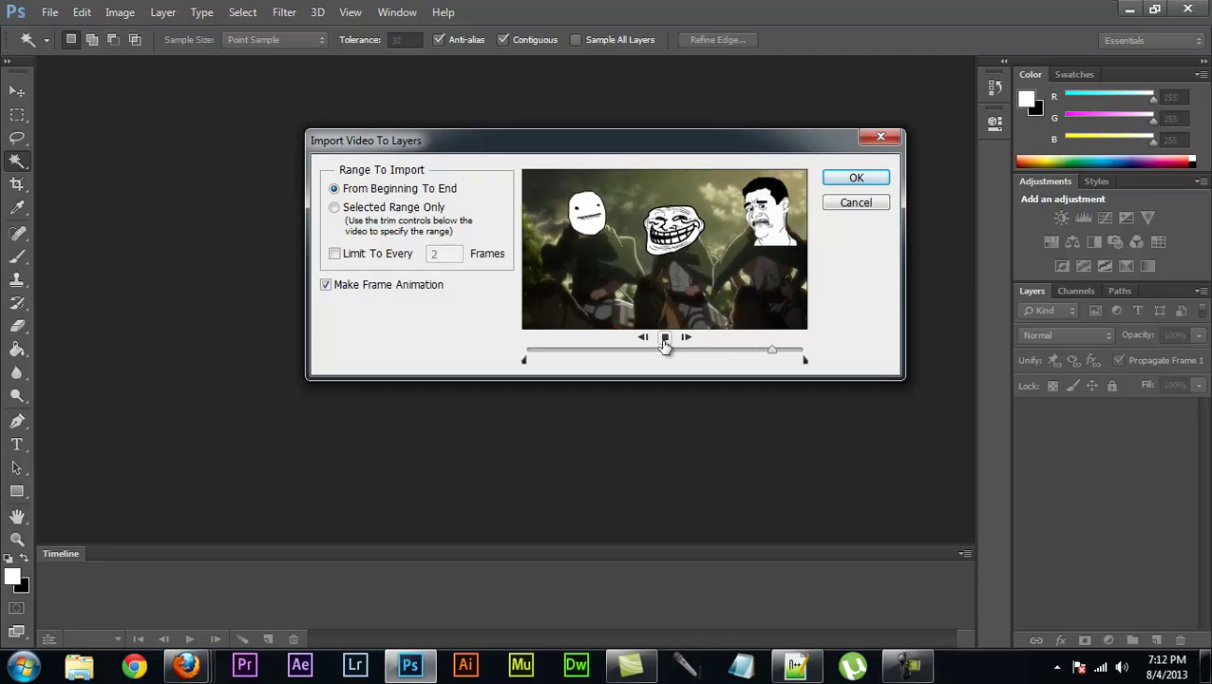
click(665, 338)
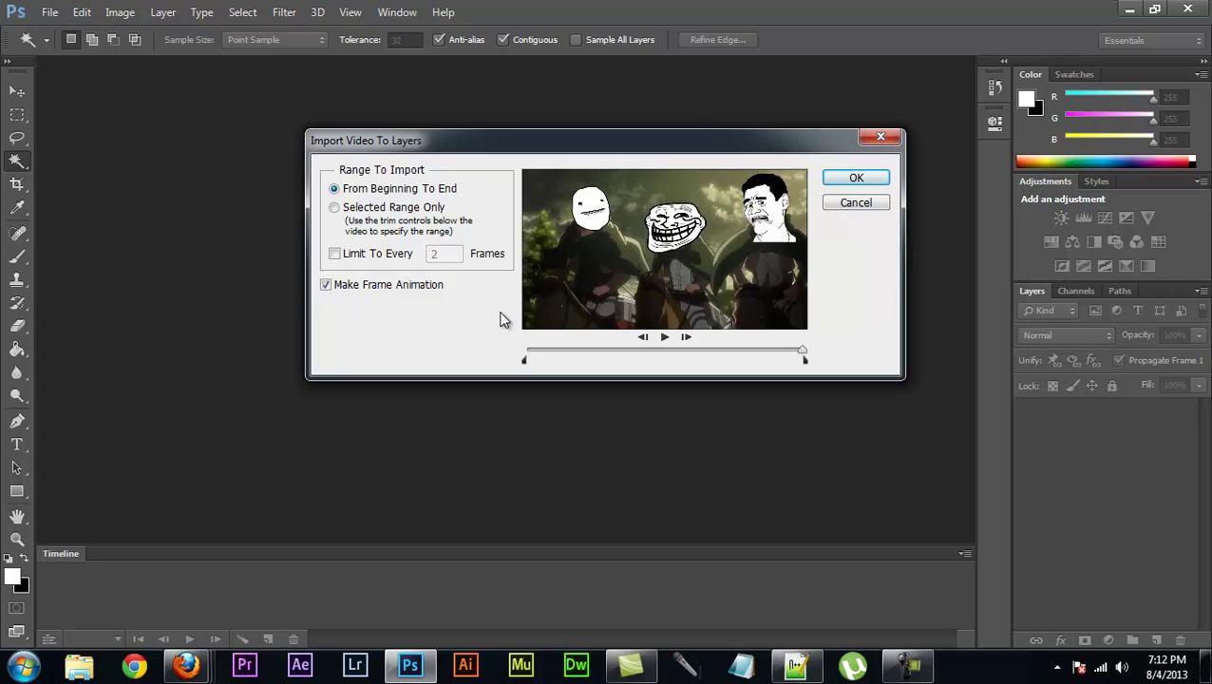
click(335, 254)
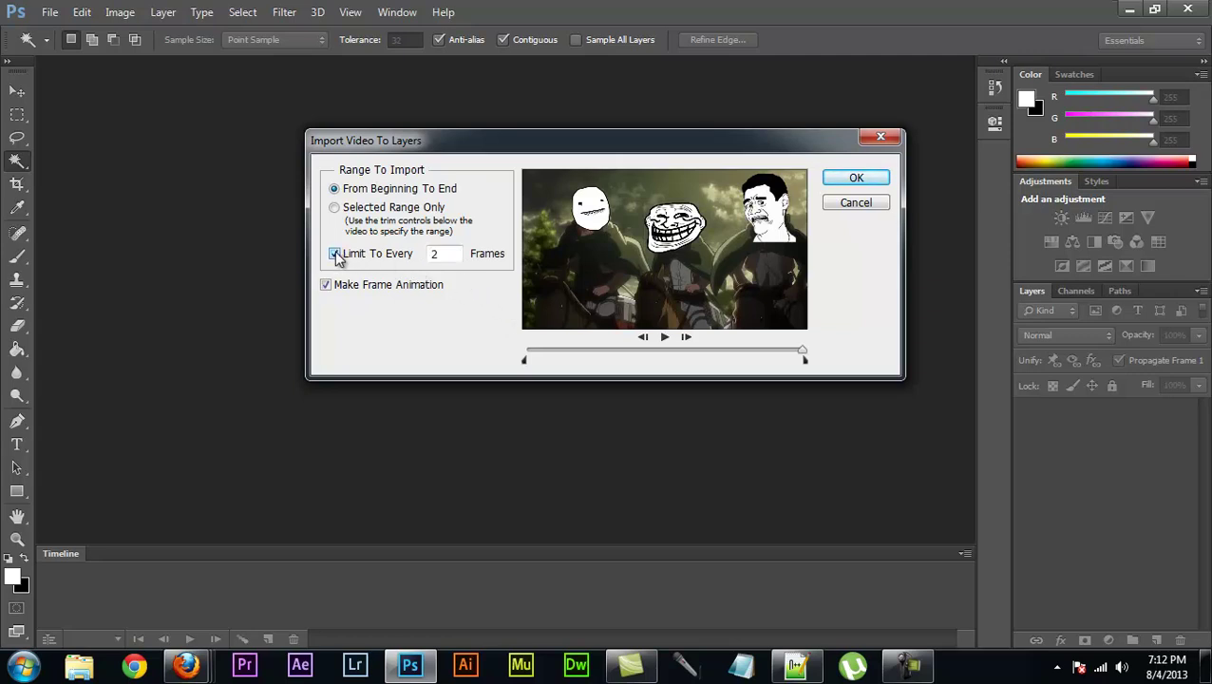
double_click(445, 252)
text(3)
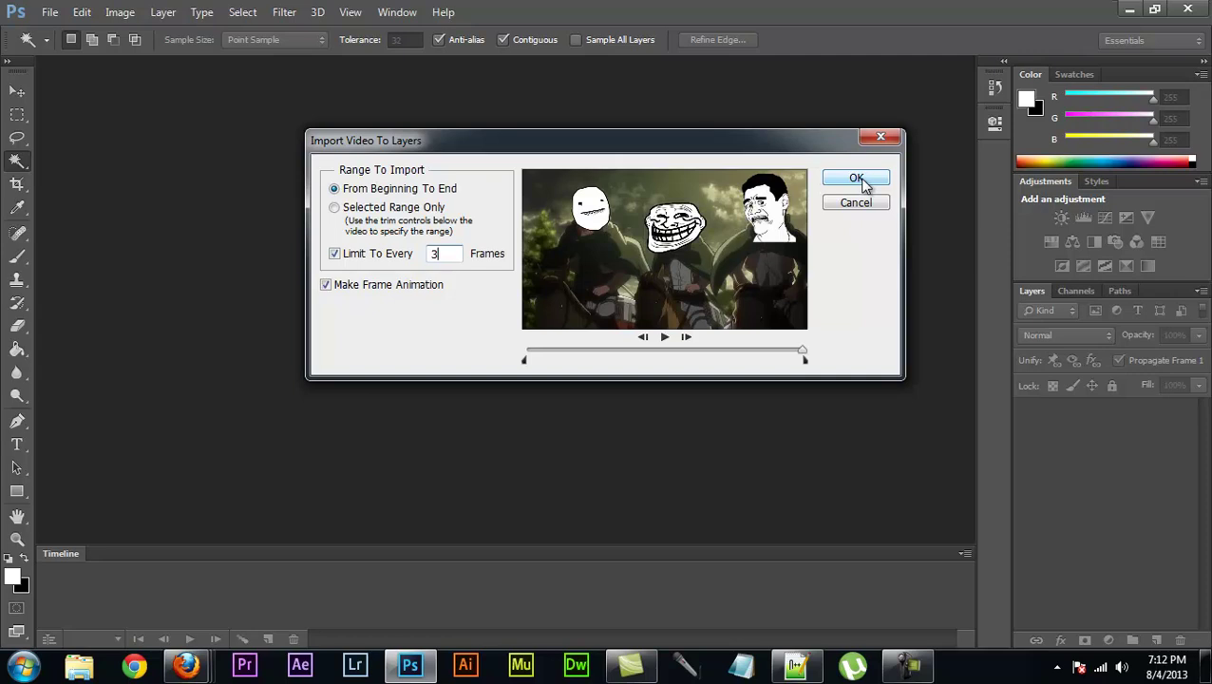
click(857, 178)
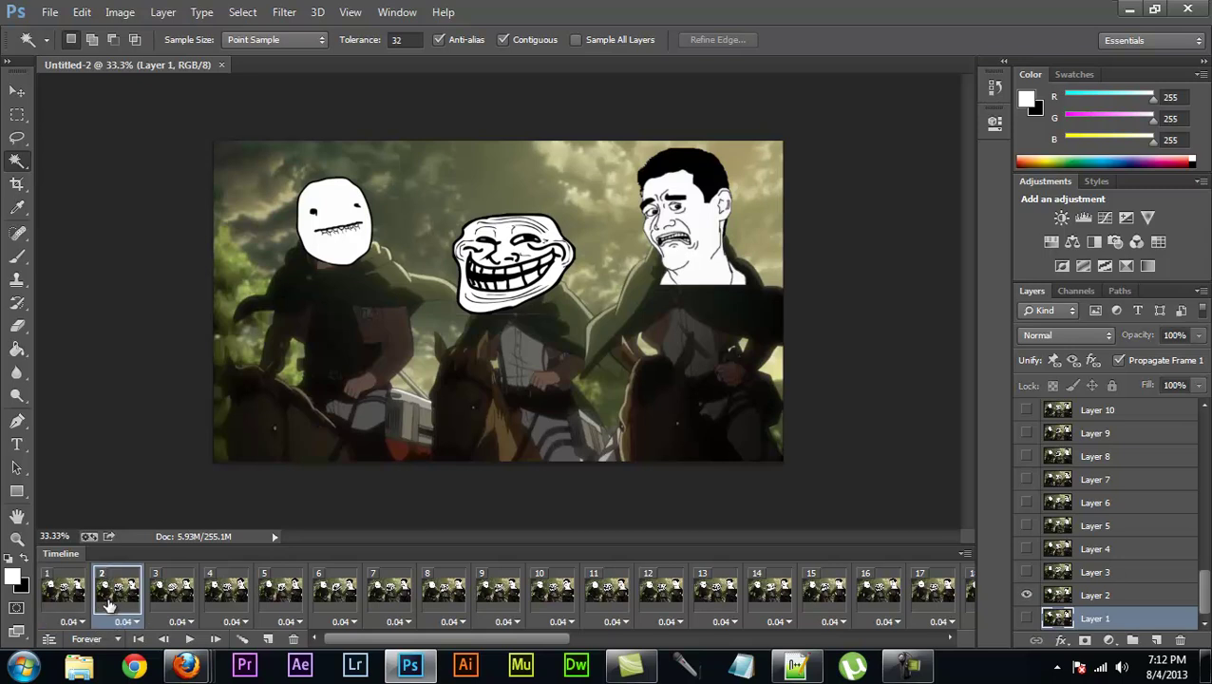
Step through animation frames 2 to 9 in the Timeline to inspect them
click(112, 598)
click(168, 598)
click(207, 599)
click(270, 597)
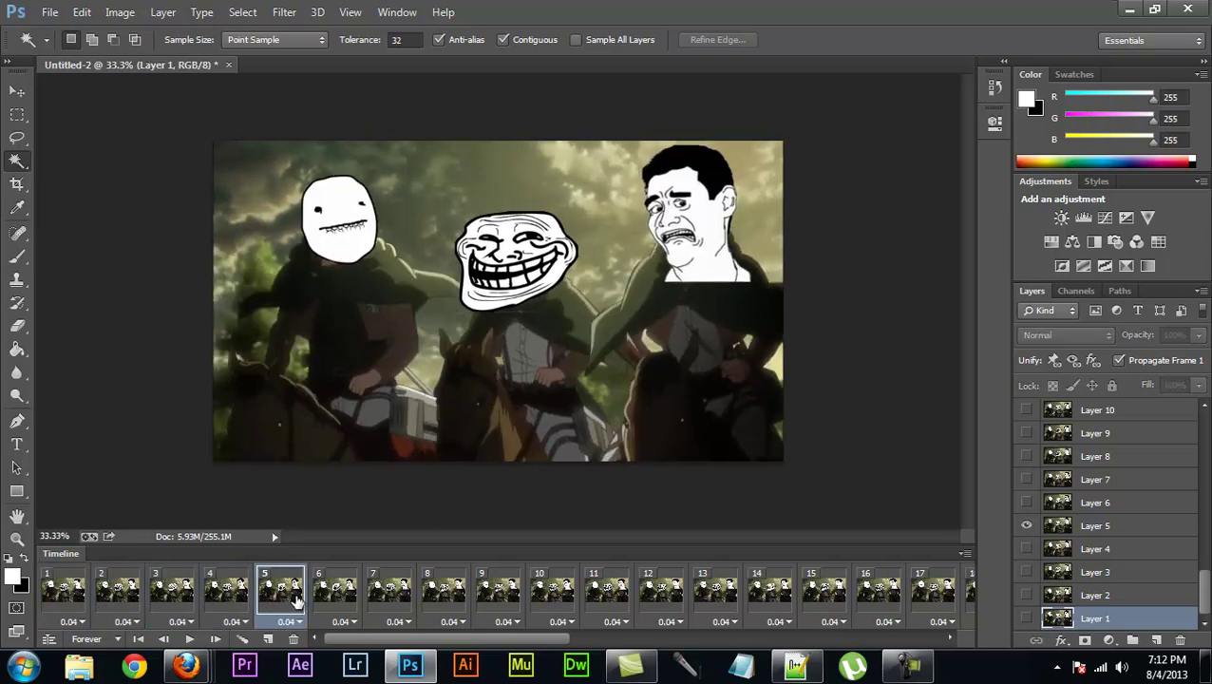
click(331, 596)
click(430, 599)
click(505, 600)
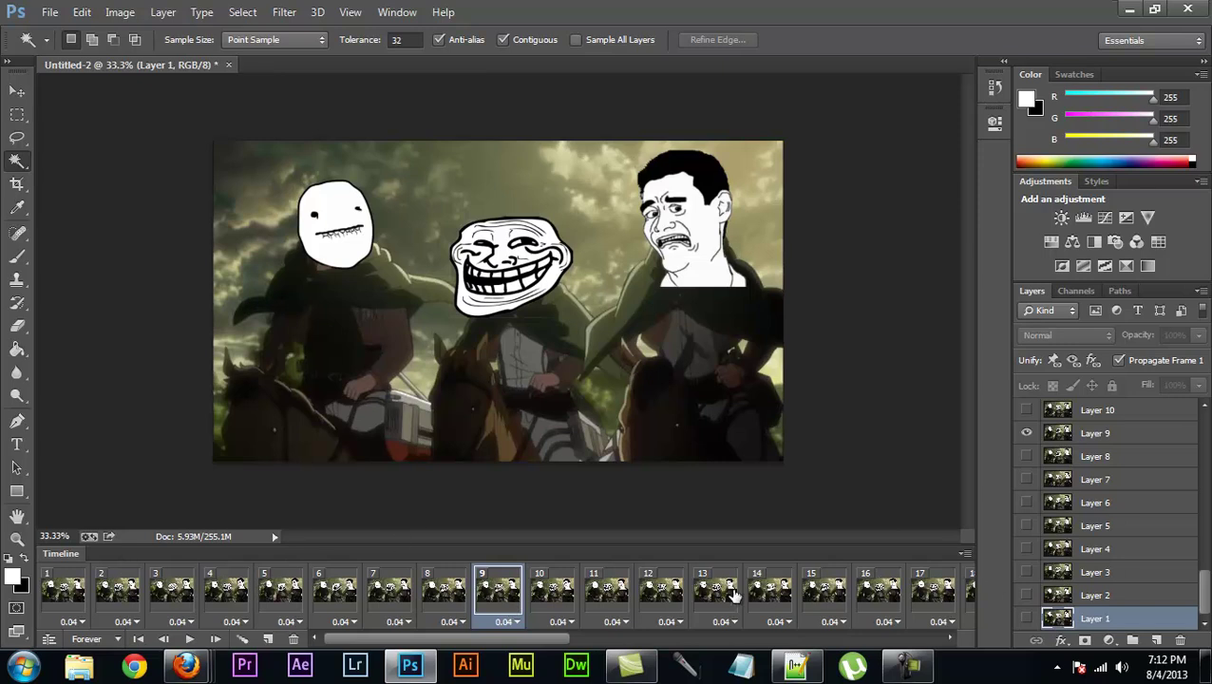
Start playback of the frame animation from the Timeline
click(399, 13)
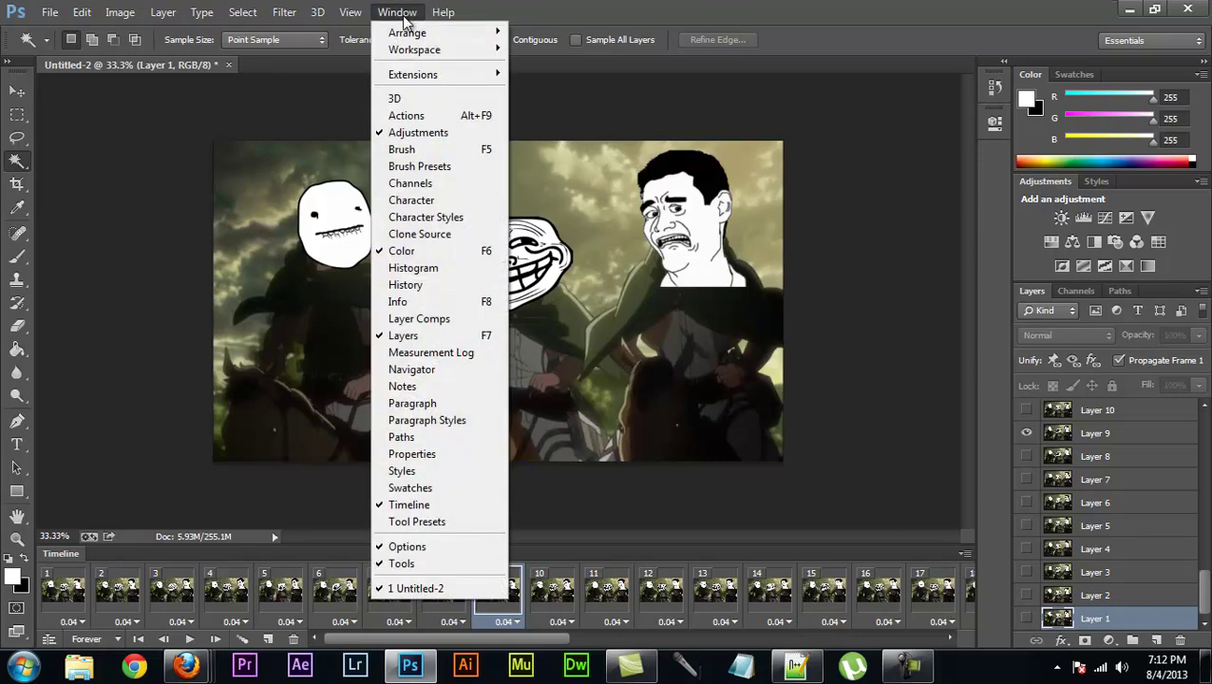
click(919, 489)
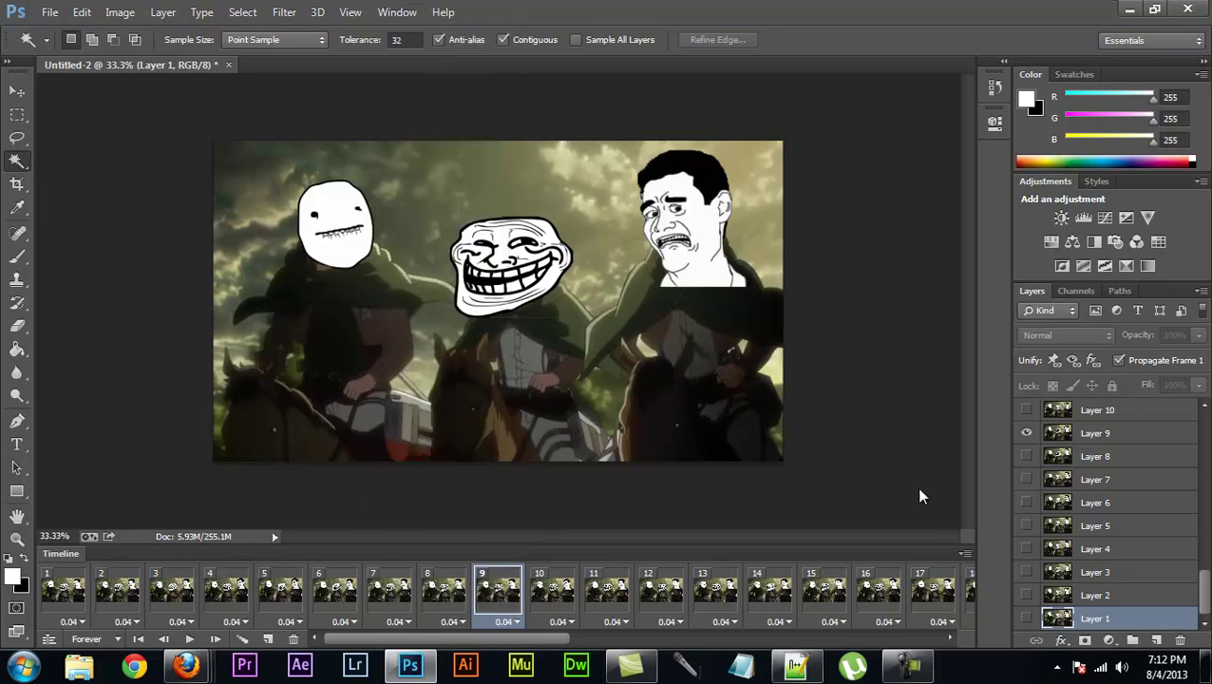
click(189, 640)
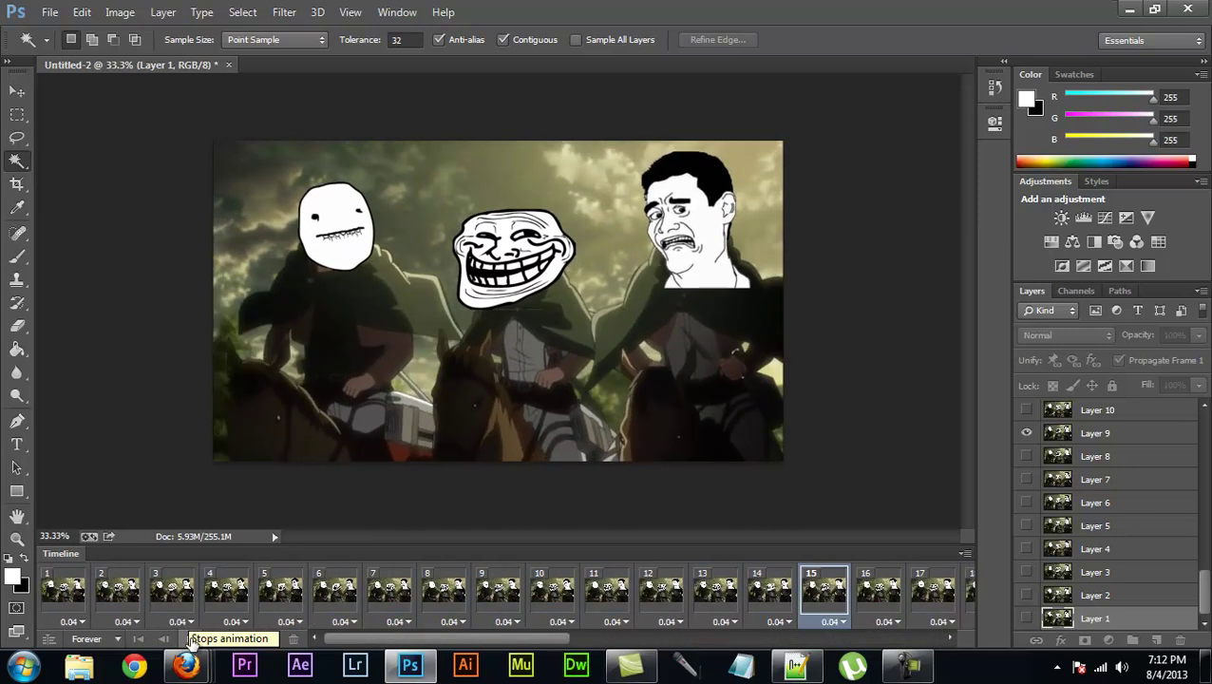
Select frames 1–43, set their delay to 0.1 seconds, and preview the new timing
click(189, 638)
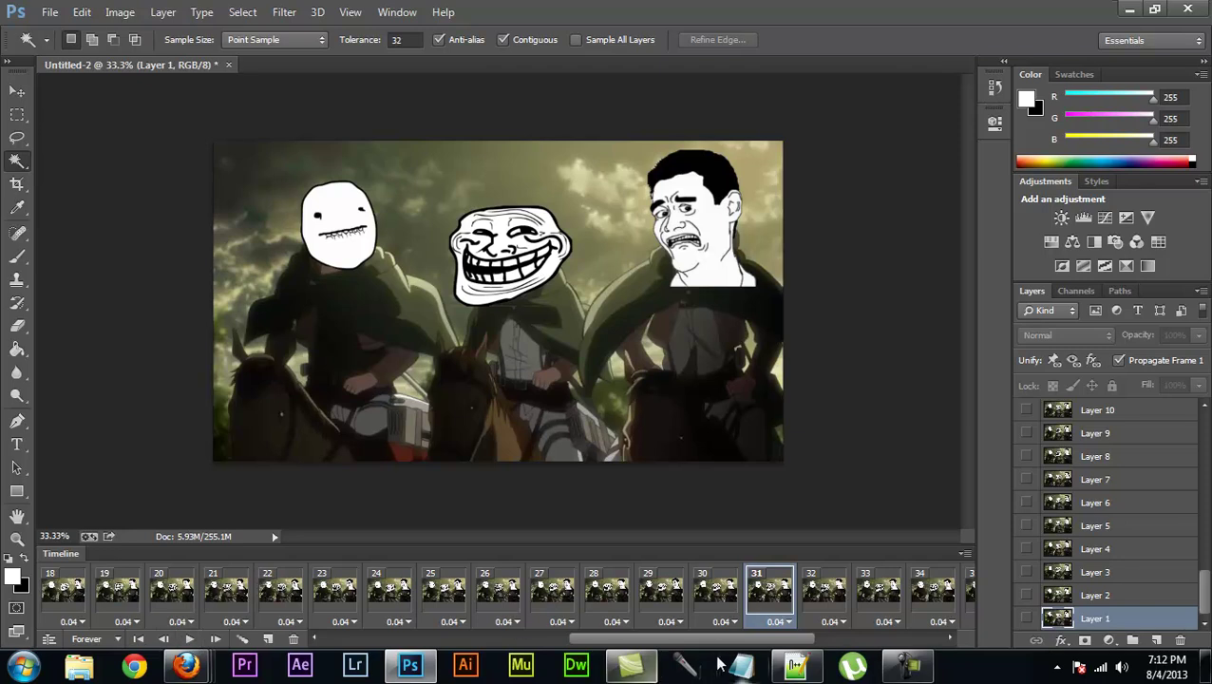
drag(717, 636, 948, 631)
click(63, 594)
shift+click(947, 594)
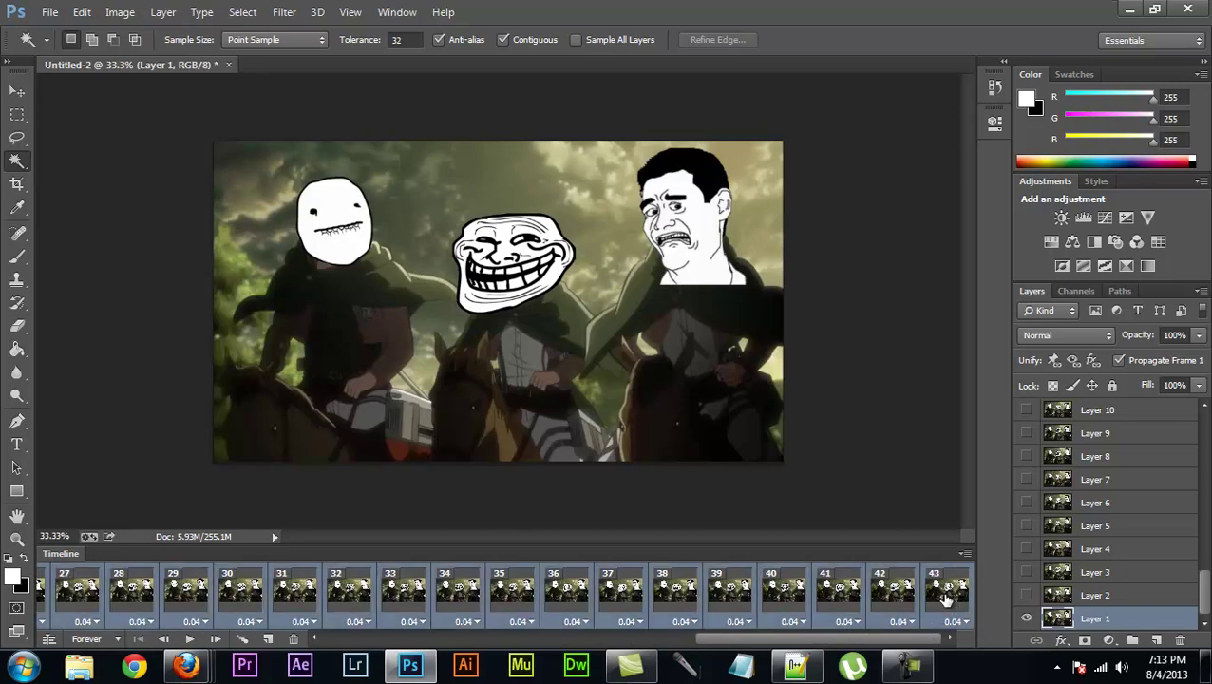
click(898, 622)
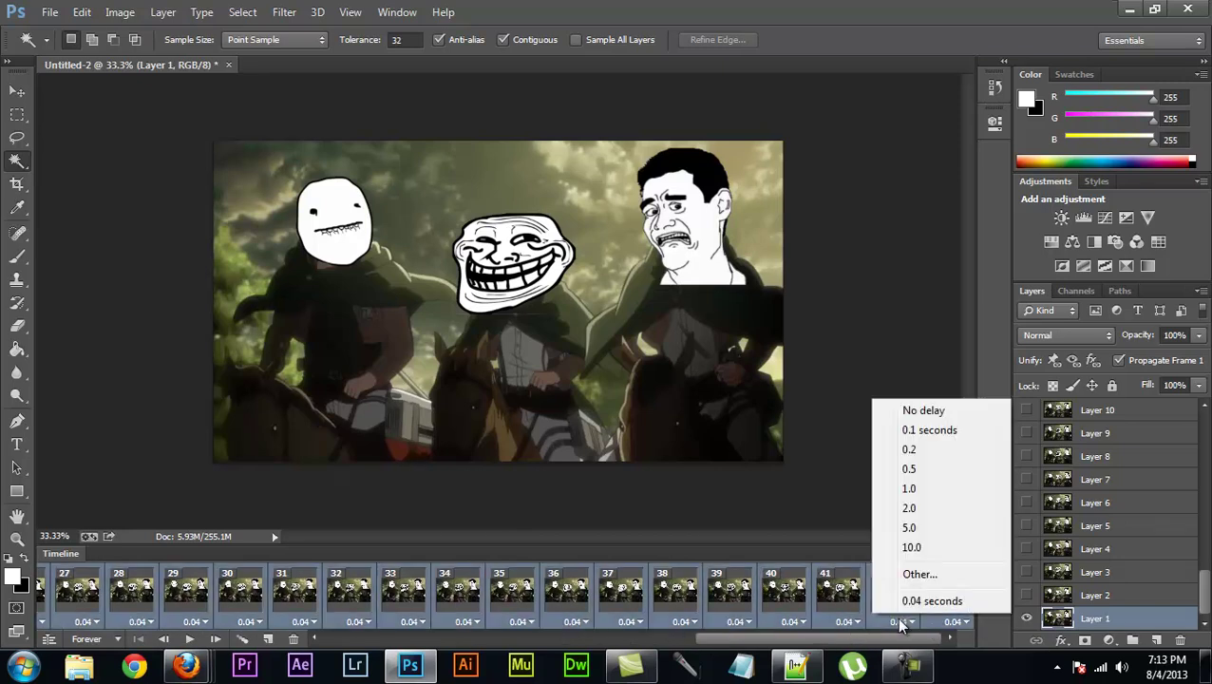
click(920, 574)
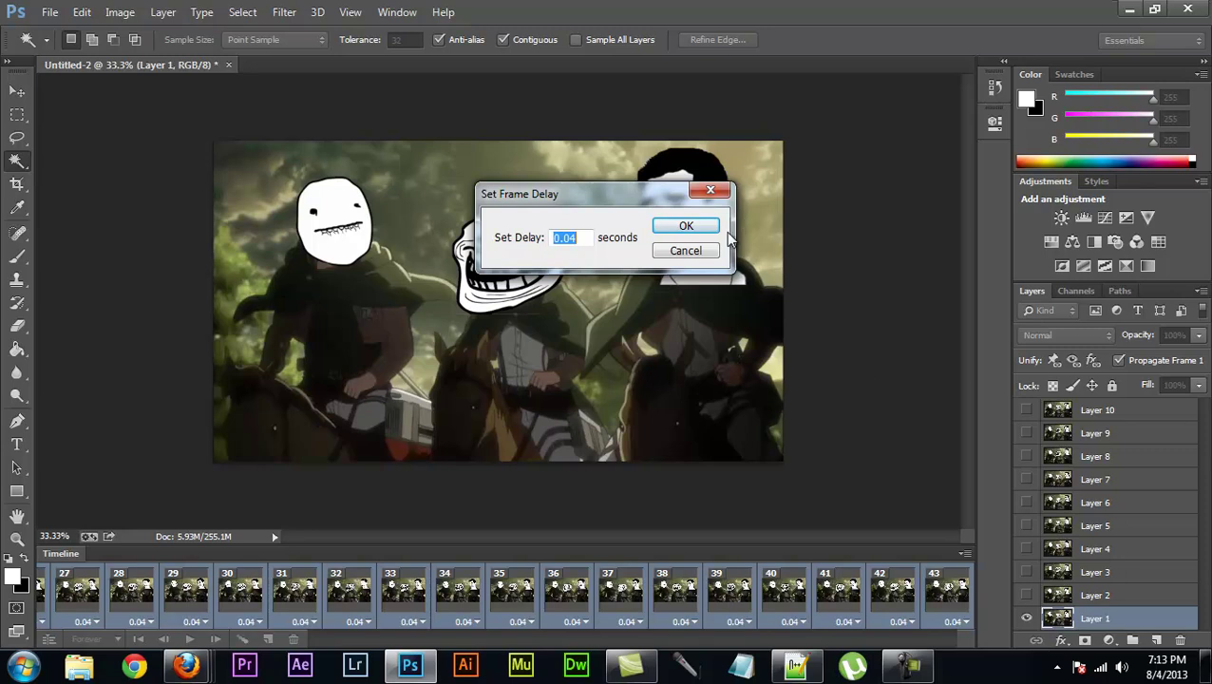
text(1)
text(.10)
click(692, 226)
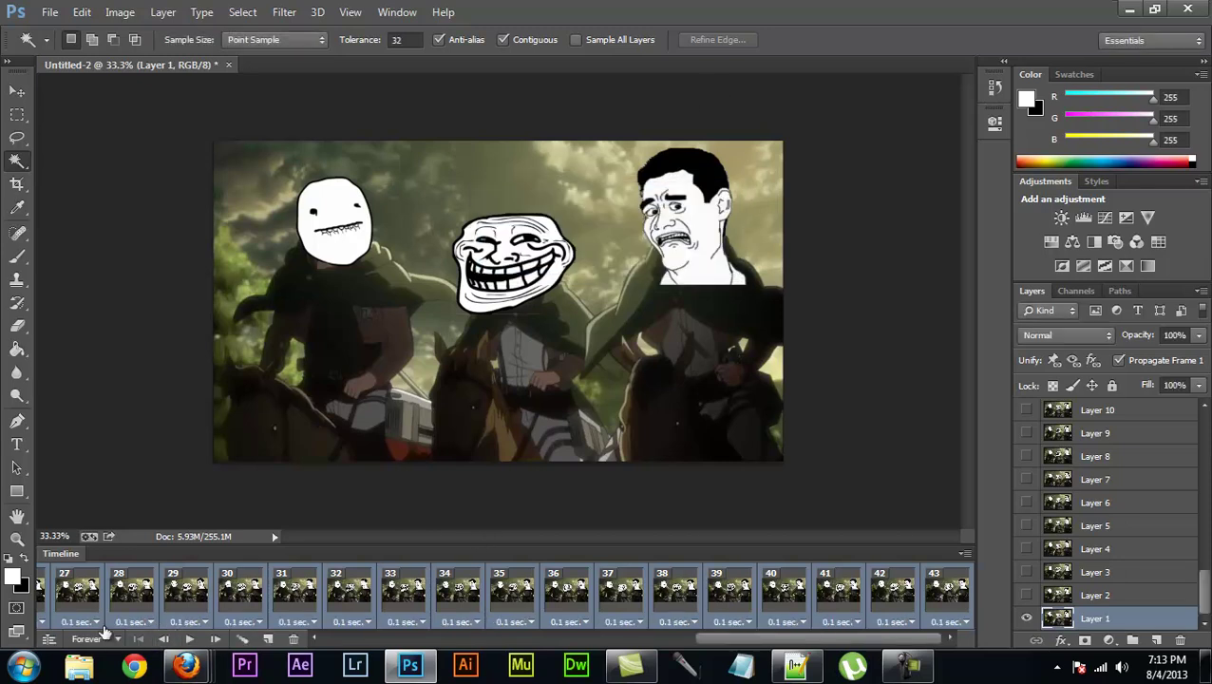
click(187, 641)
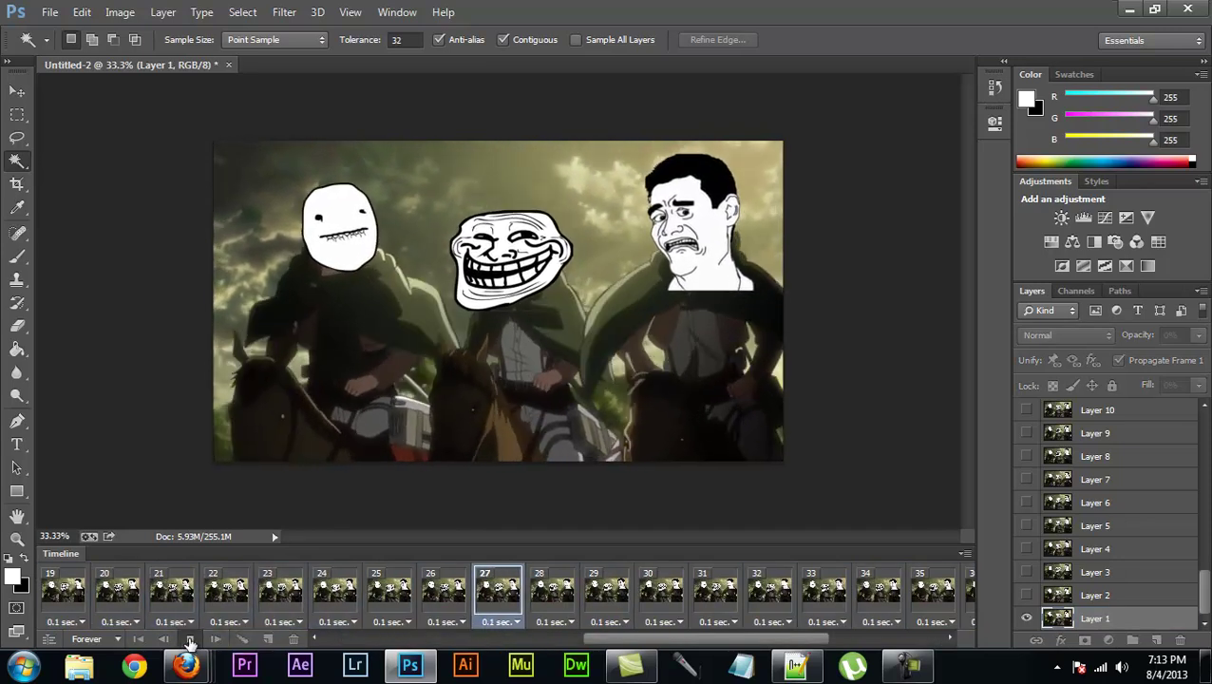
click(187, 641)
Preview the animation in Save for Web at 600 px wide, then cancel without saving
click(52, 13)
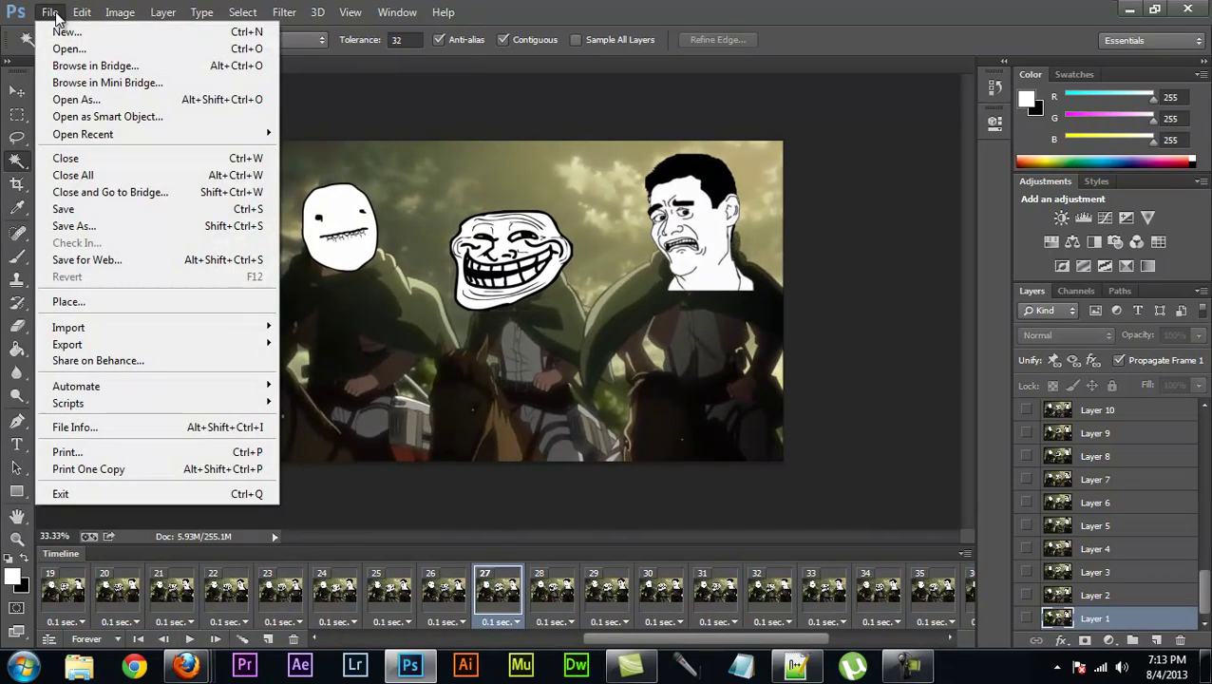
click(107, 262)
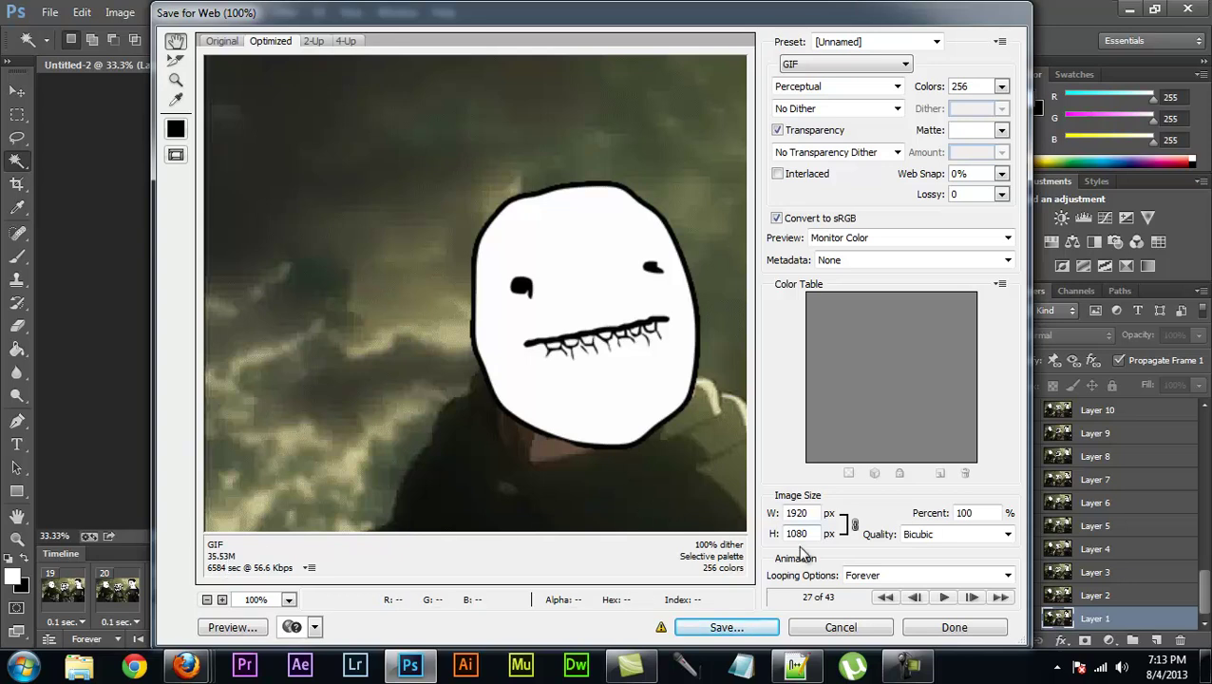
double_click(799, 514)
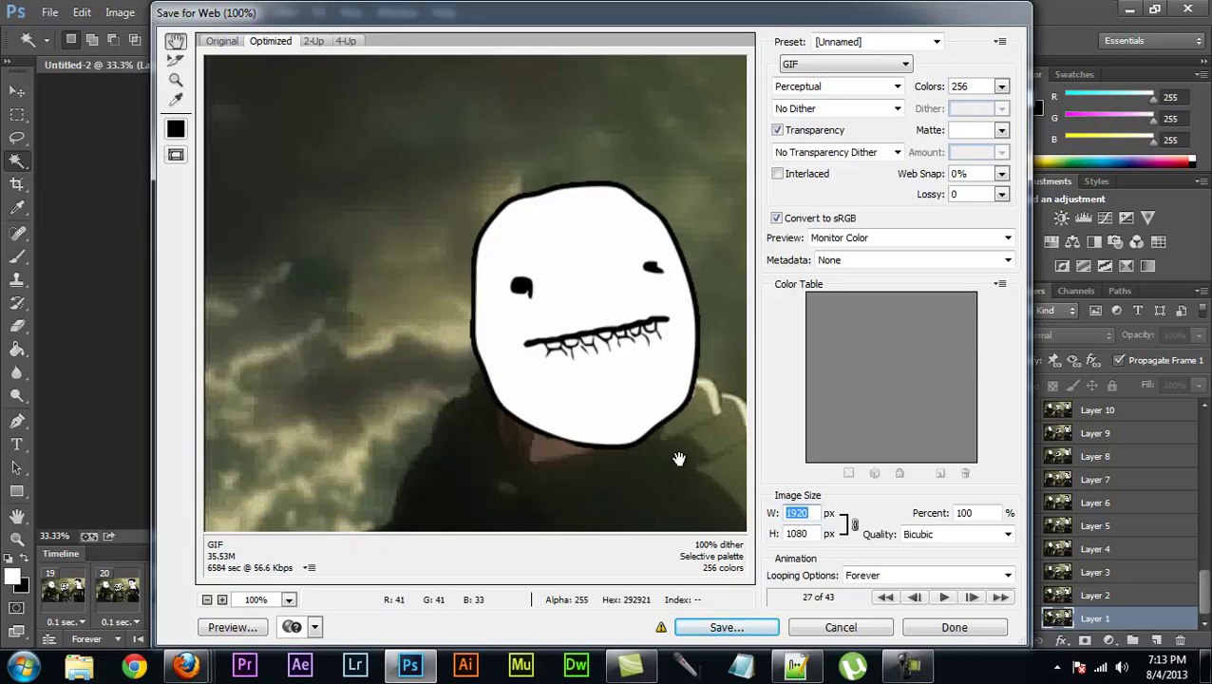
text(600)
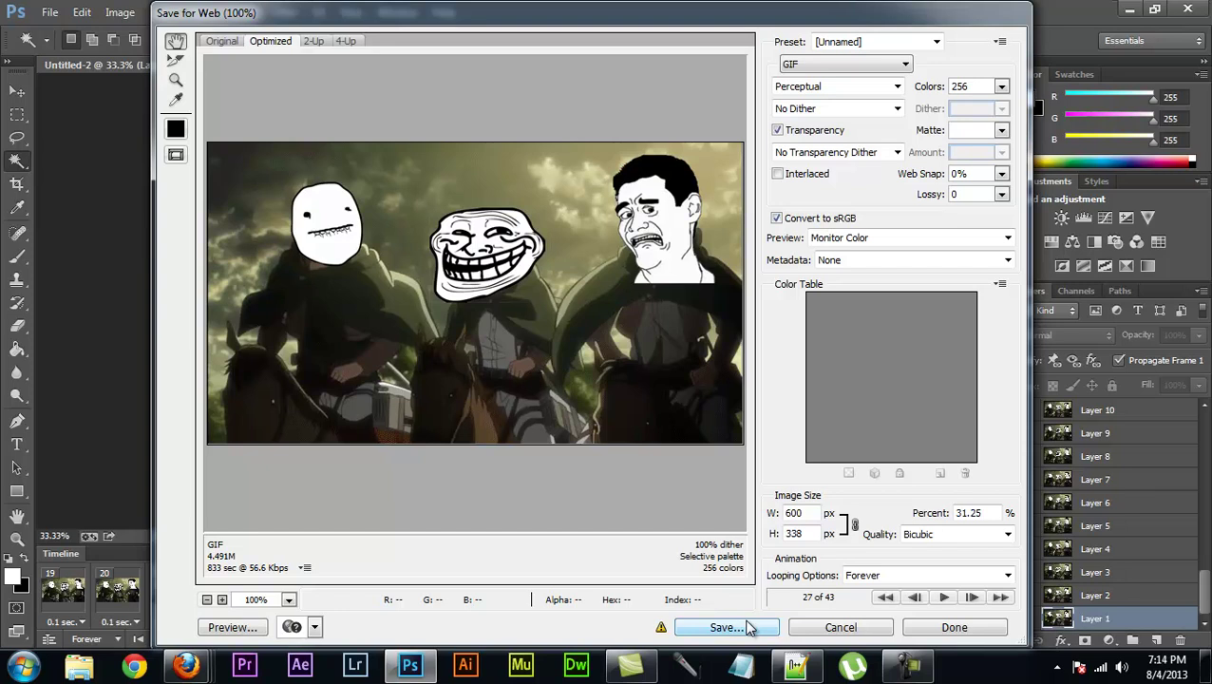
click(835, 627)
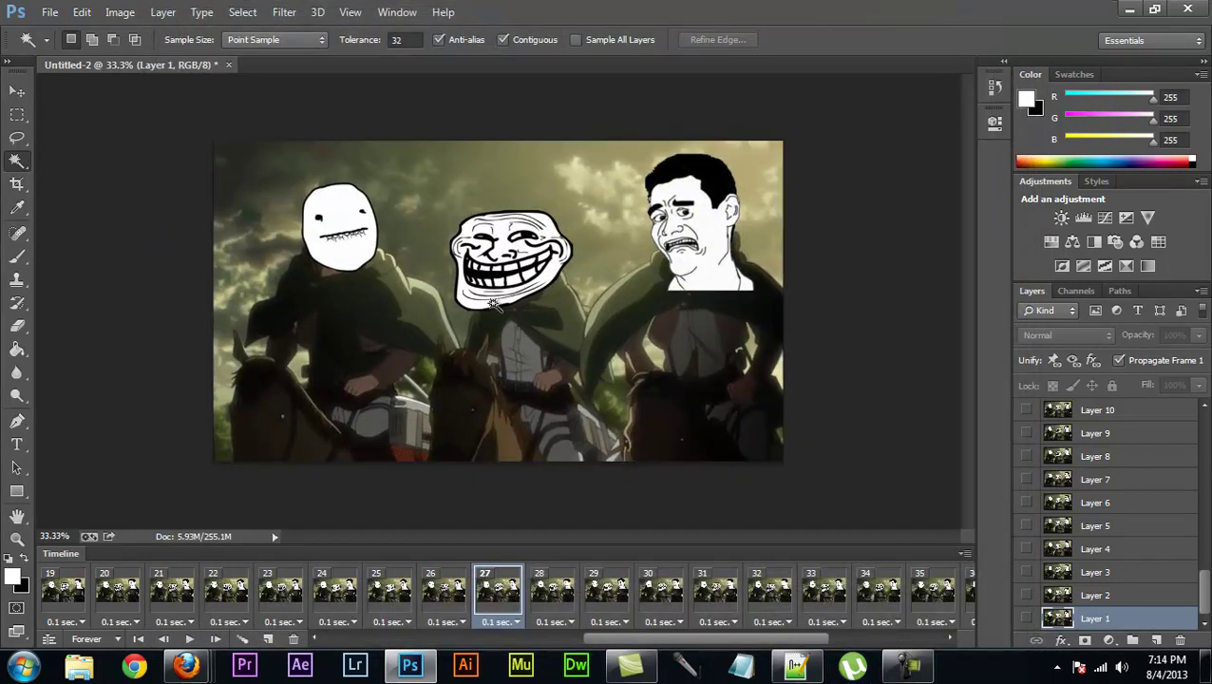
click(93, 12)
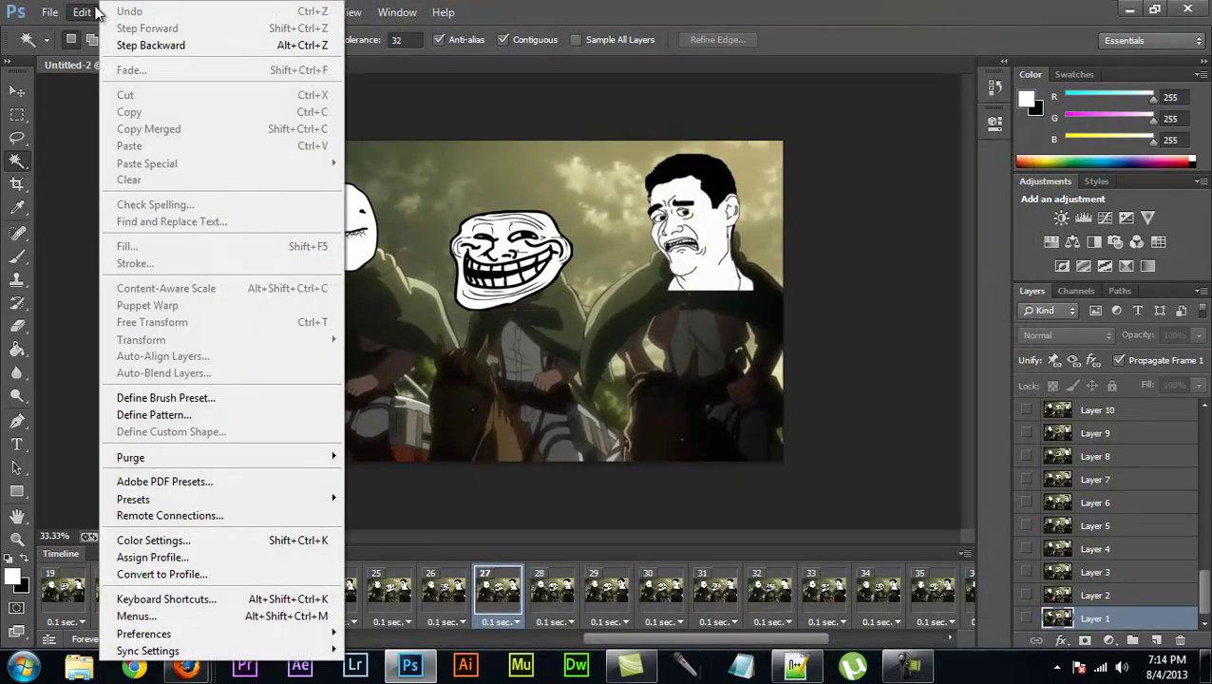
click(70, 114)
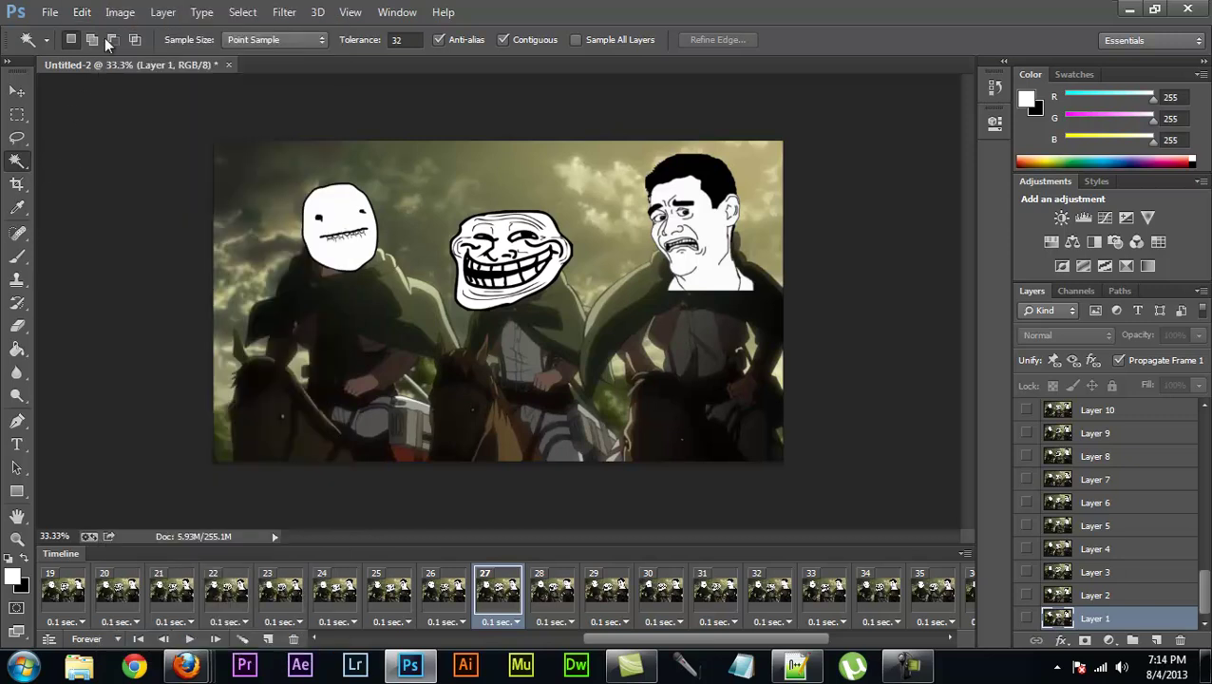
click(118, 12)
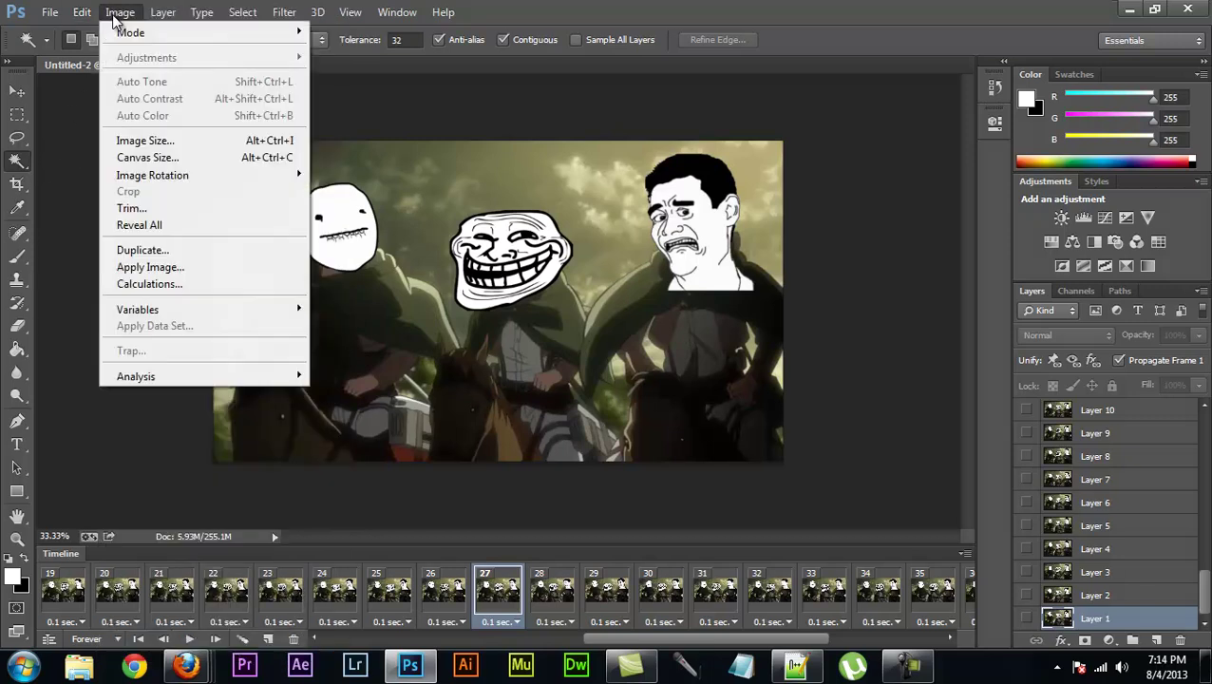
click(201, 159)
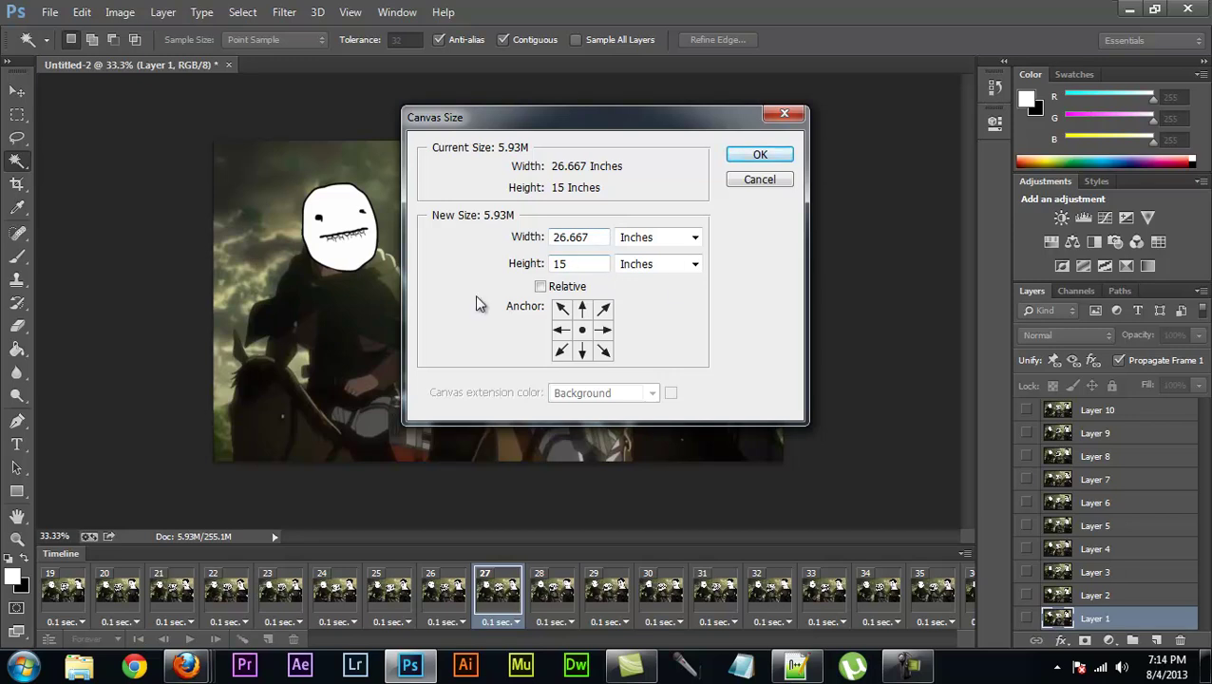
click(778, 180)
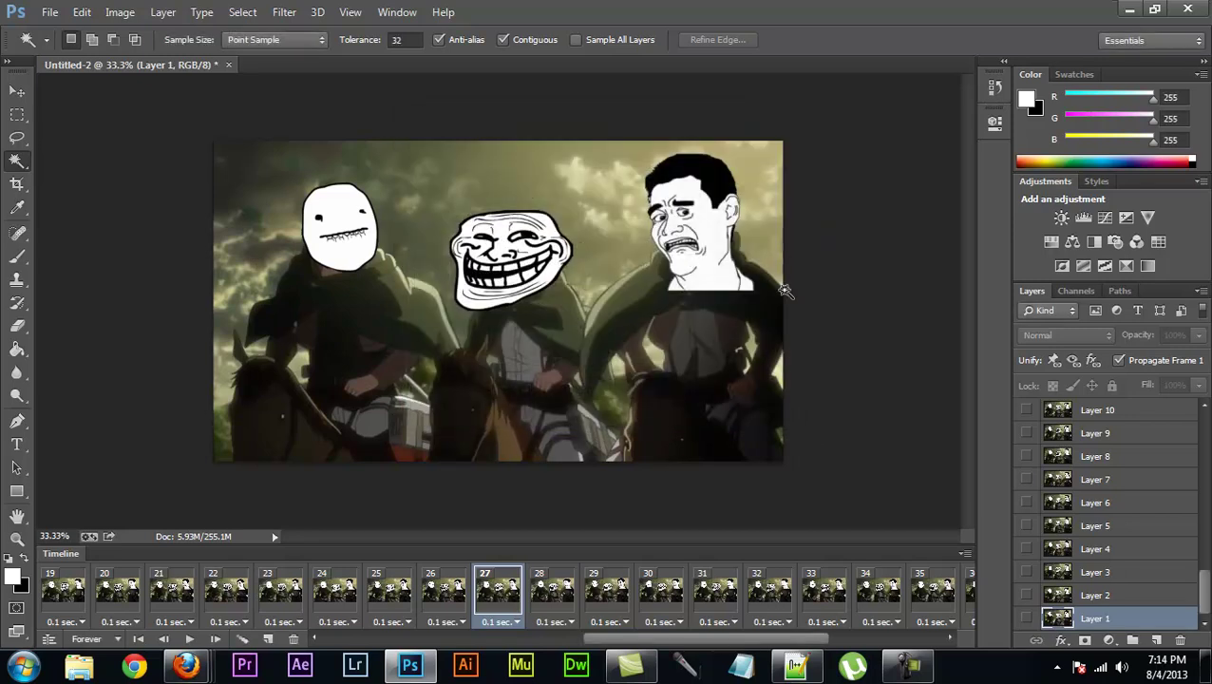